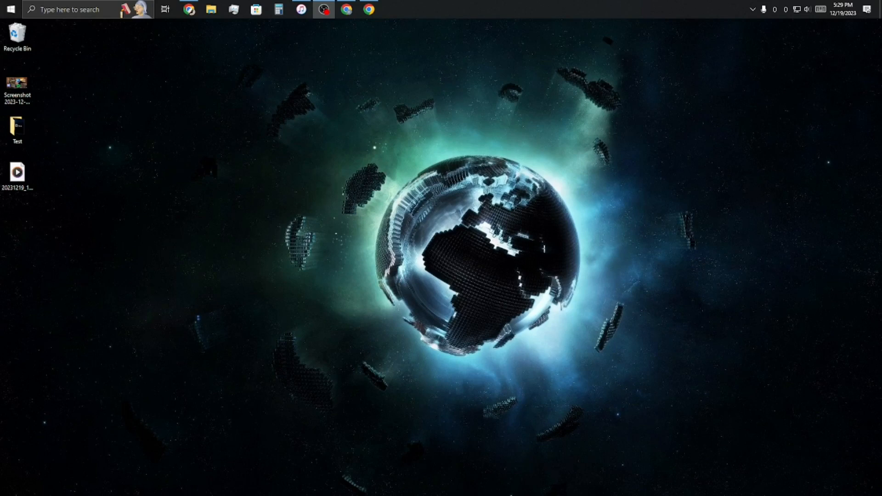
# Switch to Chrome and view the Tailscale website's download page and its sign-up page with the identity providers.
pyautogui.click(369, 9)
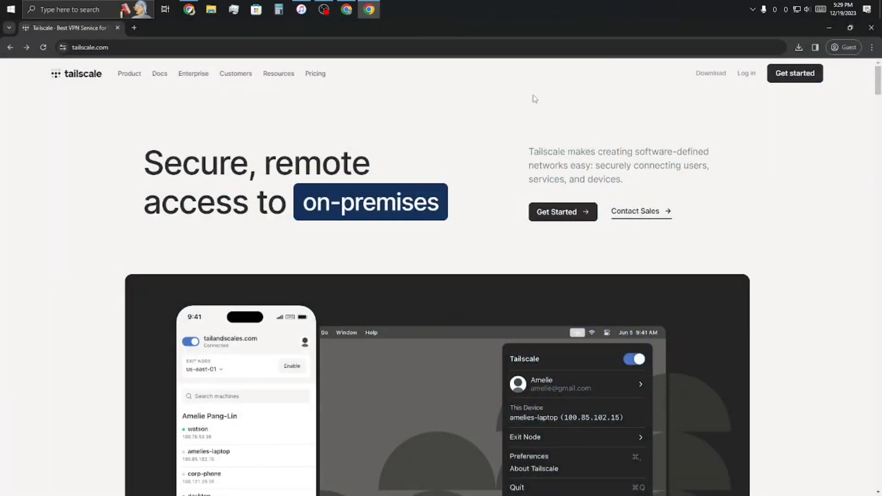
pyautogui.click(711, 74)
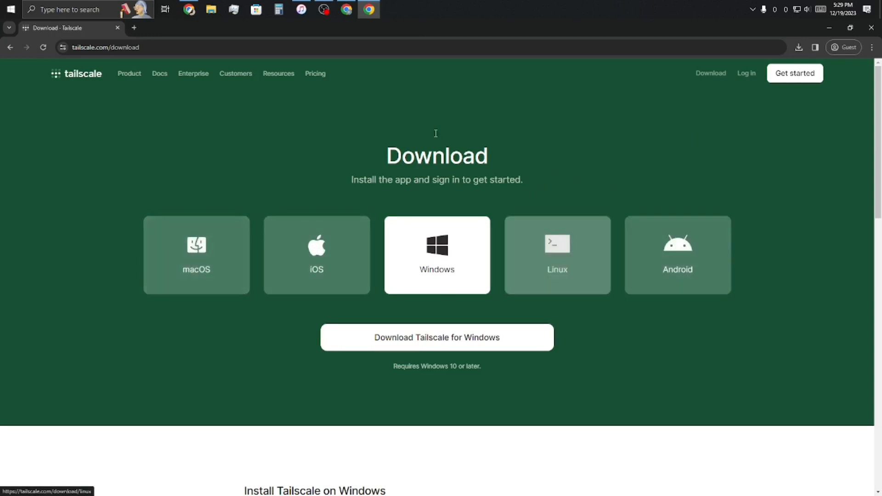
pyautogui.click(10, 47)
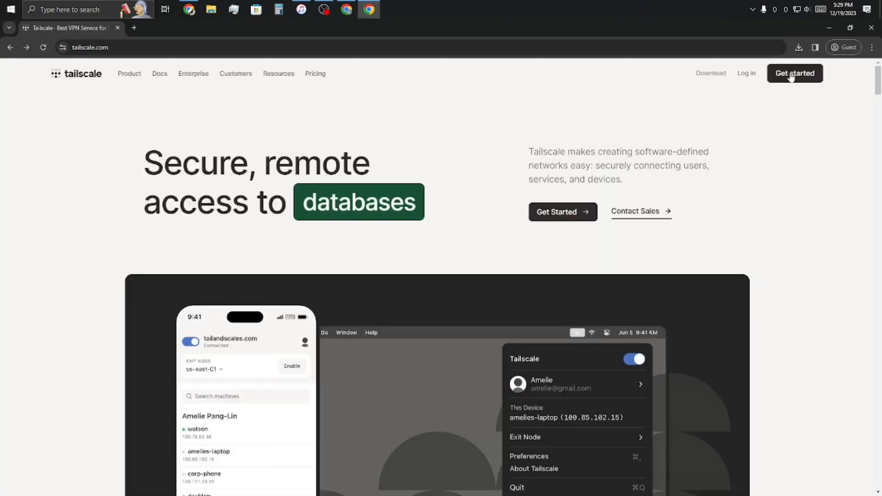
pyautogui.click(791, 83)
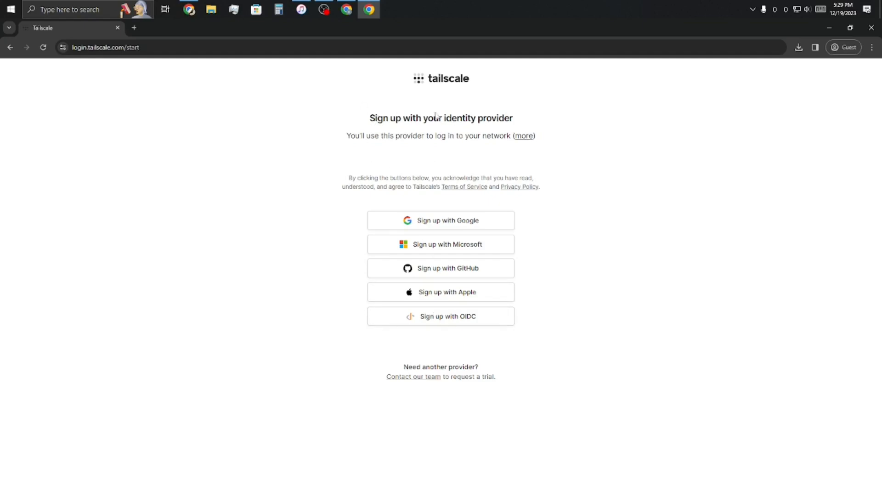
pyautogui.click(829, 32)
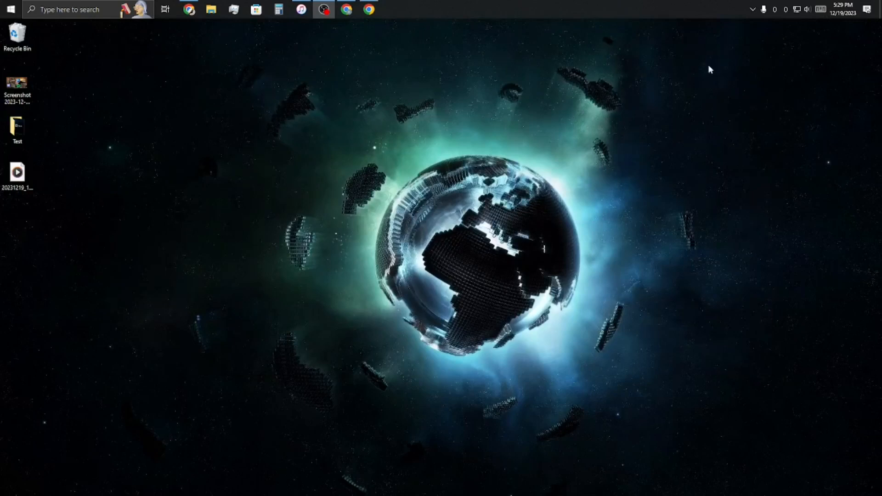
# Check the Tailscale connection status and this device's address on the Windows computer.
pyautogui.click(753, 9)
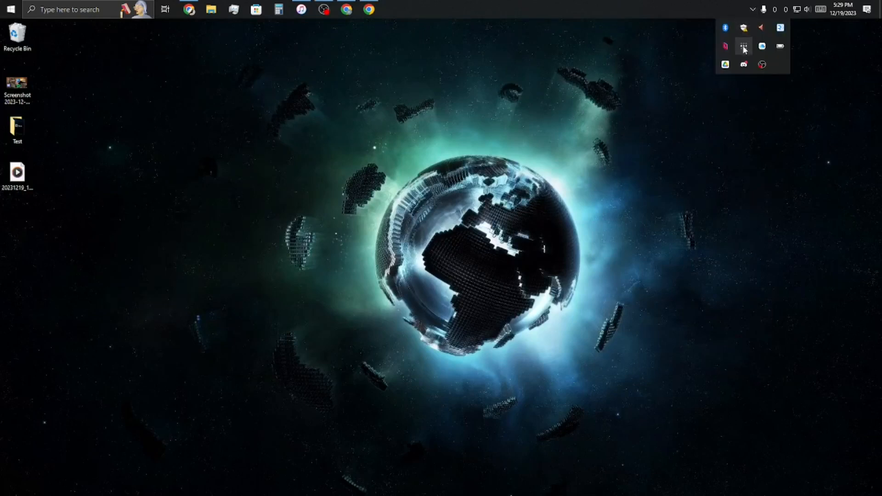
pyautogui.click(743, 45)
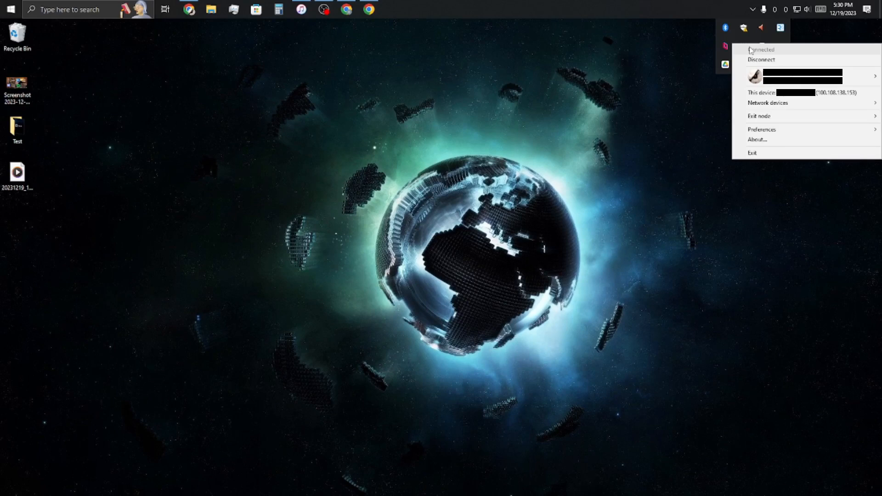
pyautogui.click(511, 178)
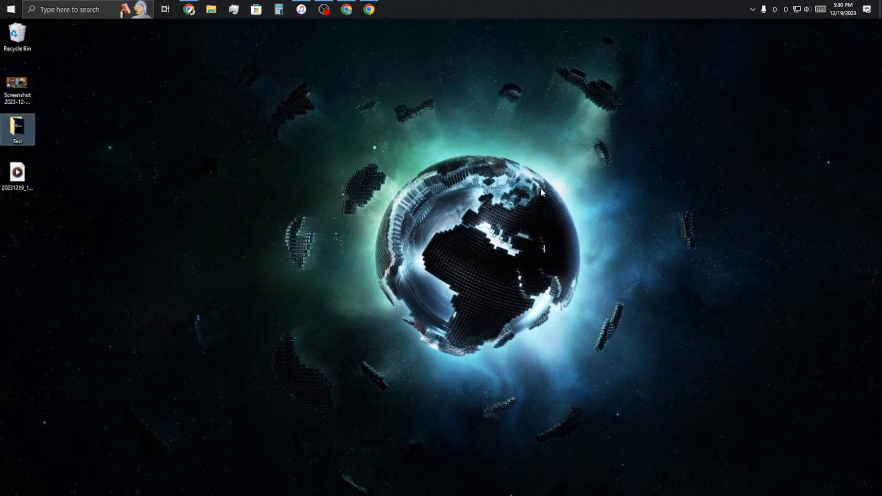
pyautogui.click(60, 142)
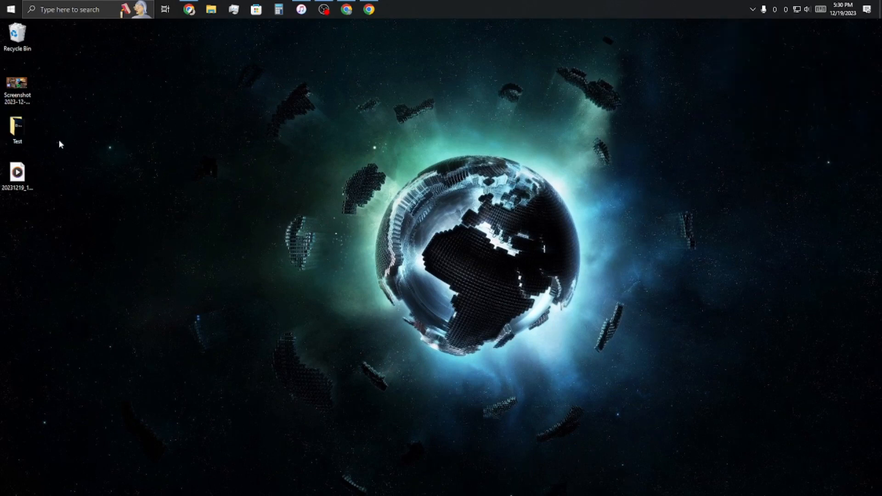
# Turn on sharing for the desktop folder Test in its advanced sharing settings.
pyautogui.click(30, 134)
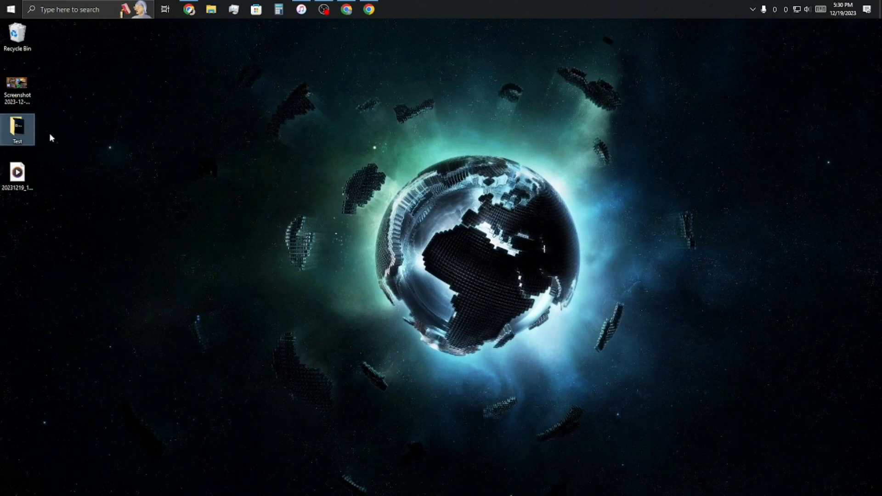
pyautogui.rightClick(15, 131)
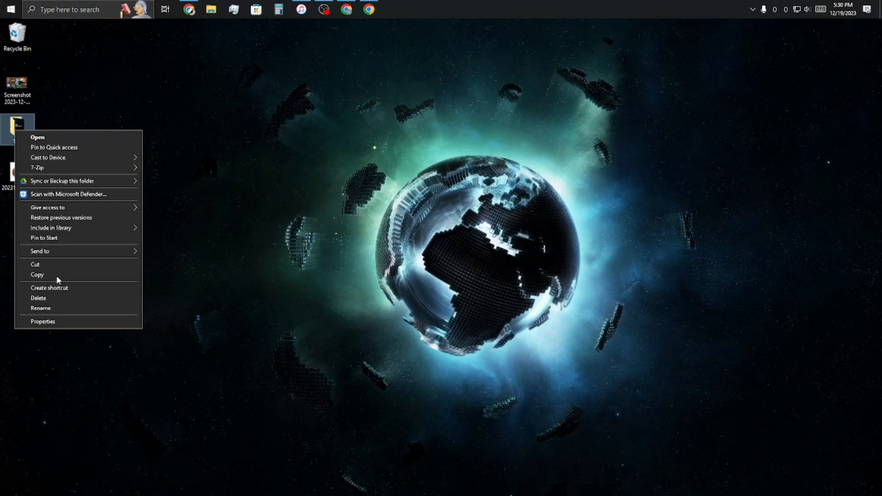
pyautogui.click(43, 322)
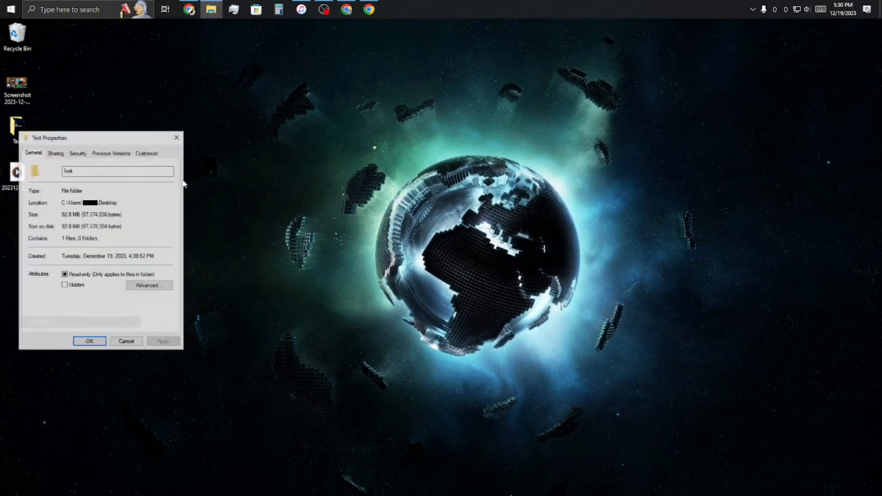
pyautogui.click(55, 153)
pyautogui.click(84, 265)
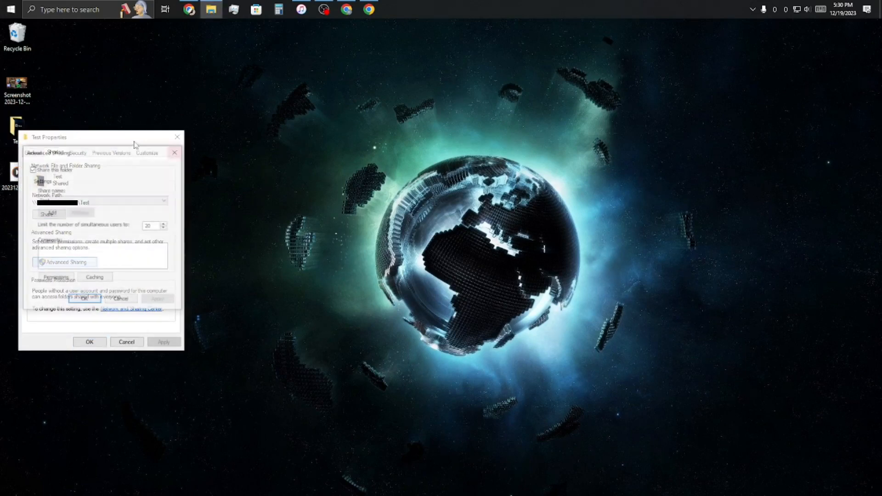
pyautogui.click(32, 170)
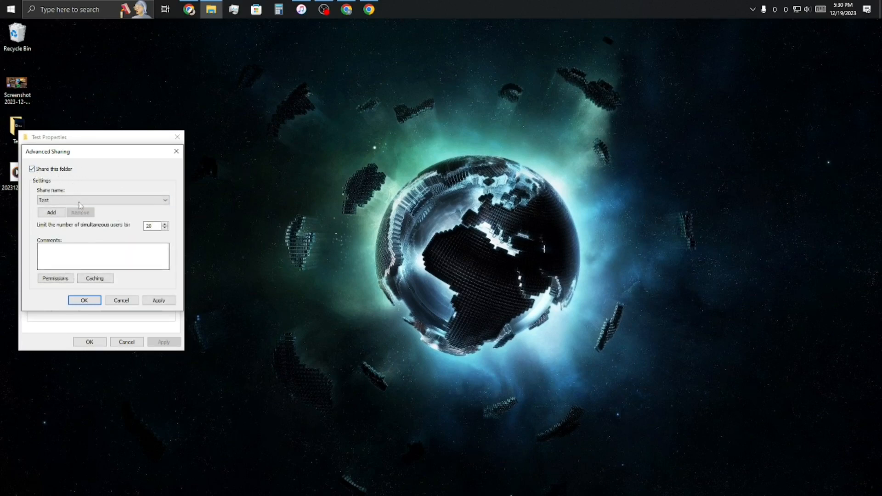
# In the share permissions for Test, remove the listed user and add the user account by its checked name.
pyautogui.click(55, 278)
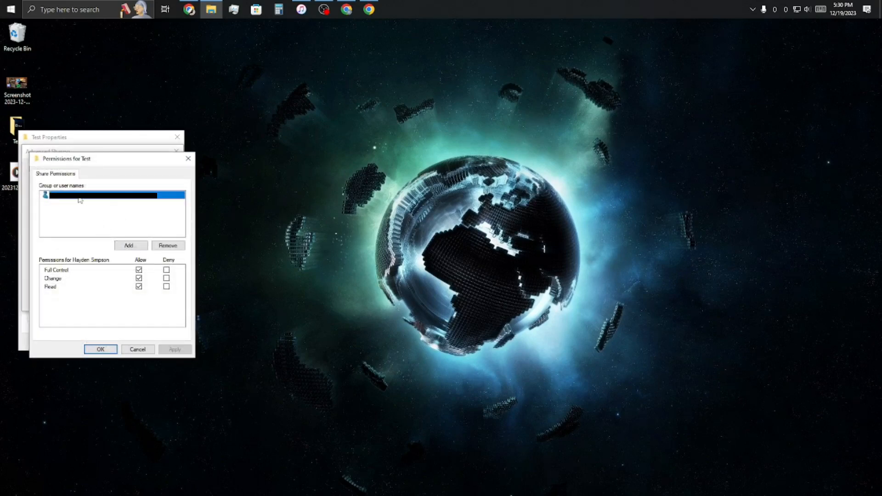
pyautogui.click(154, 246)
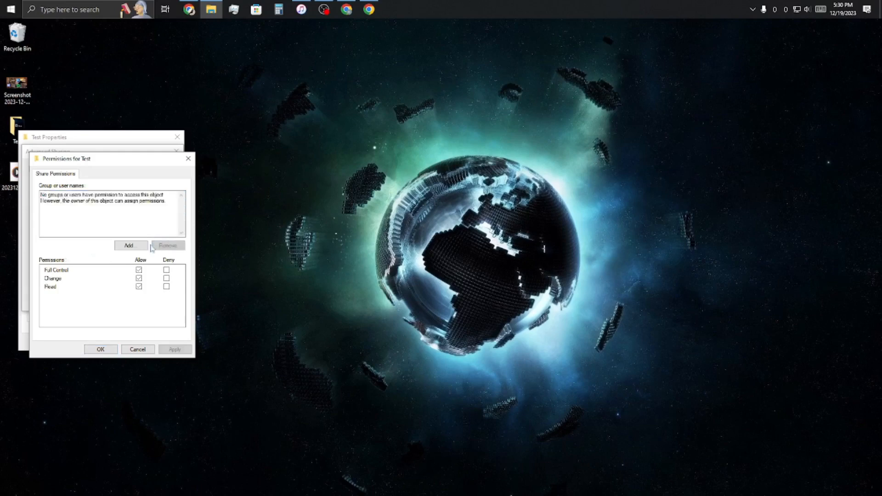
pyautogui.click(139, 246)
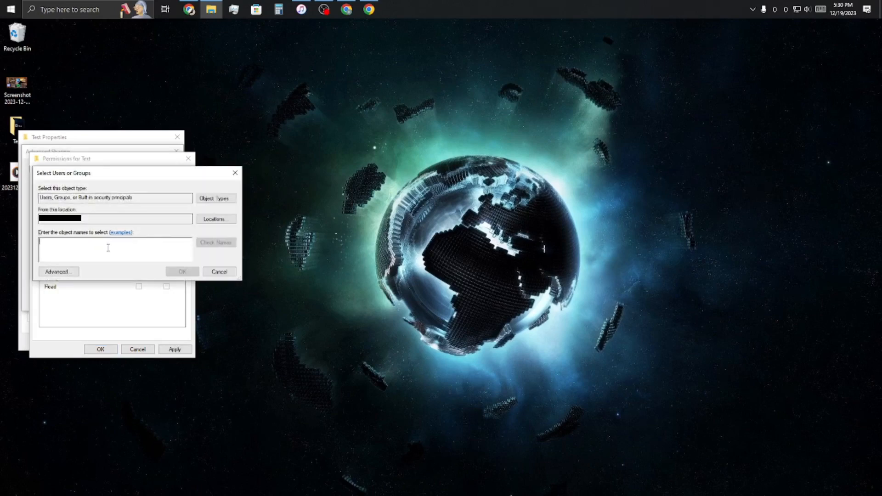
pyautogui.write('[redacted]')
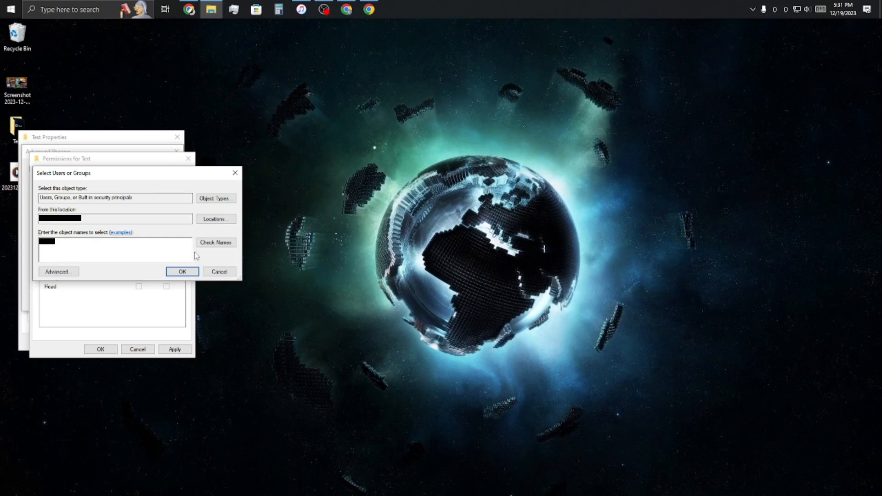
pyautogui.click(213, 245)
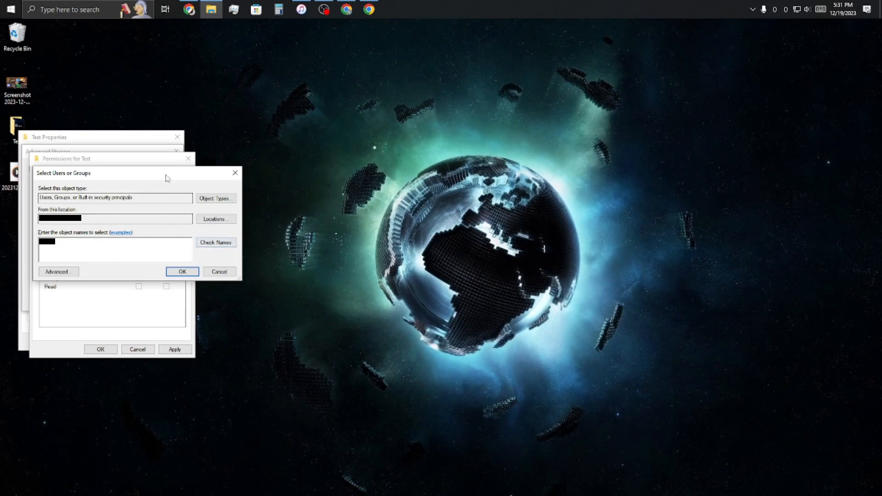
pyautogui.click(182, 271)
# Allow Full Control for the added user, apply the share settings and close the folder's properties.
pyautogui.click(139, 270)
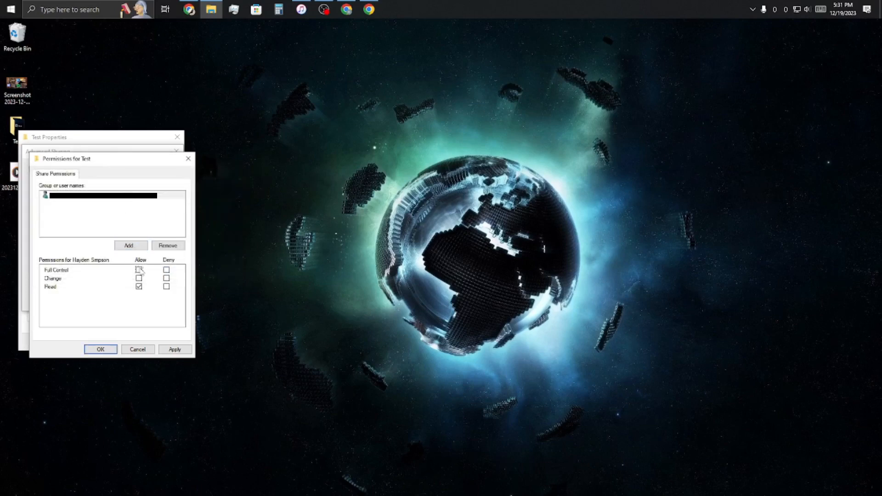
pyautogui.click(172, 350)
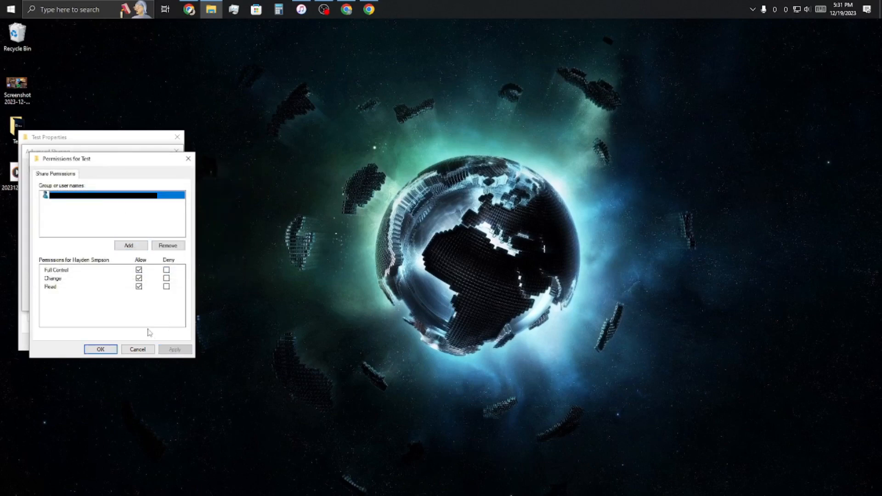
pyautogui.click(101, 349)
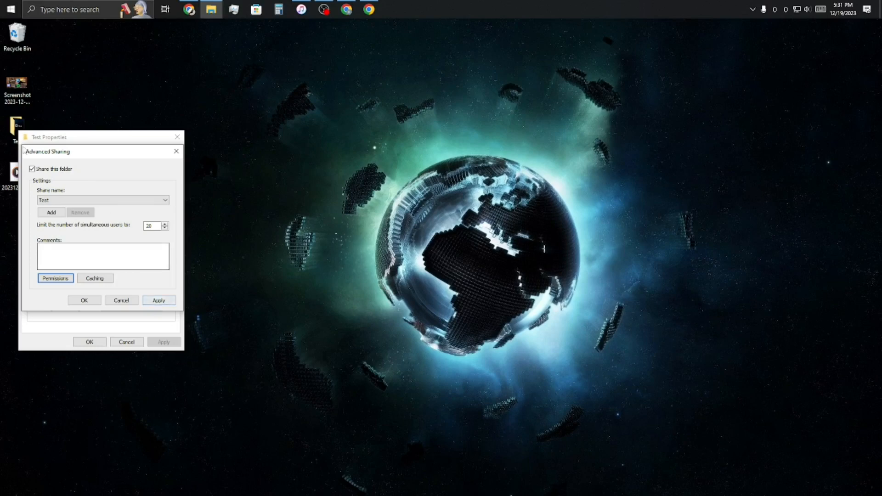
pyautogui.click(154, 301)
pyautogui.click(87, 301)
pyautogui.click(99, 344)
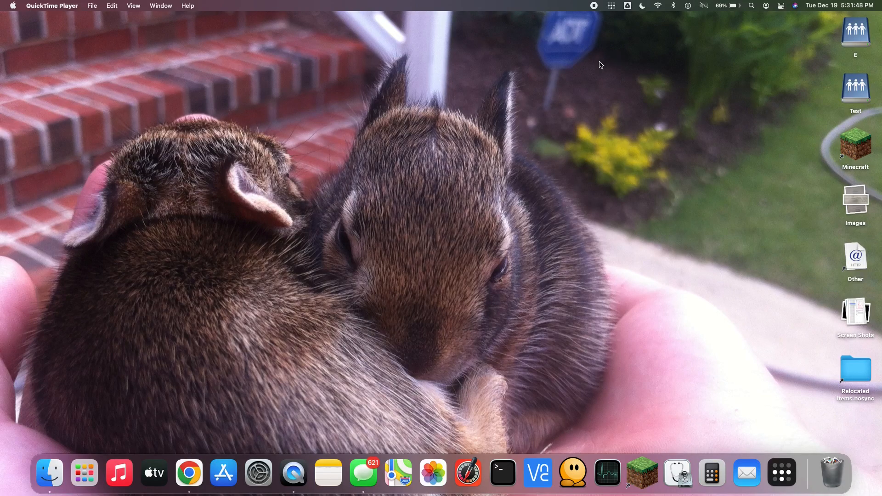
# On the Mac, copy the Windows computer's IP address 100.108.138.153 from Tailscale's list of own network devices.
pyautogui.click(611, 7)
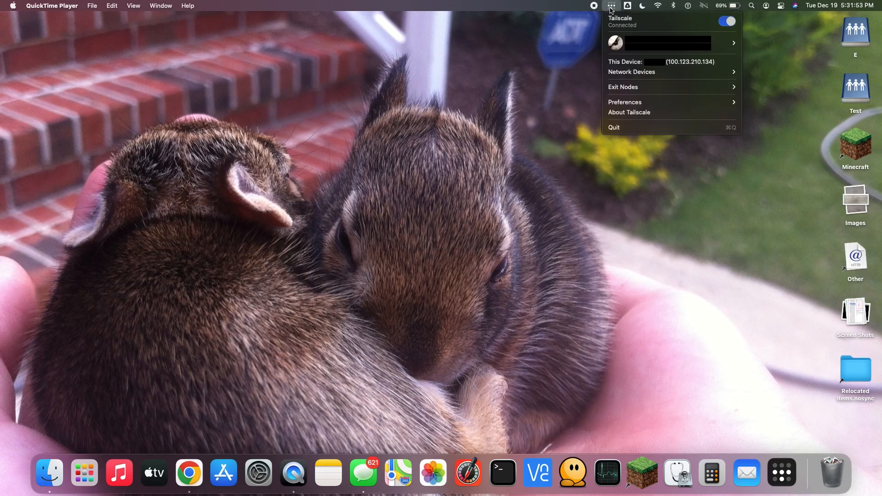
pyautogui.moveTo(632, 76)
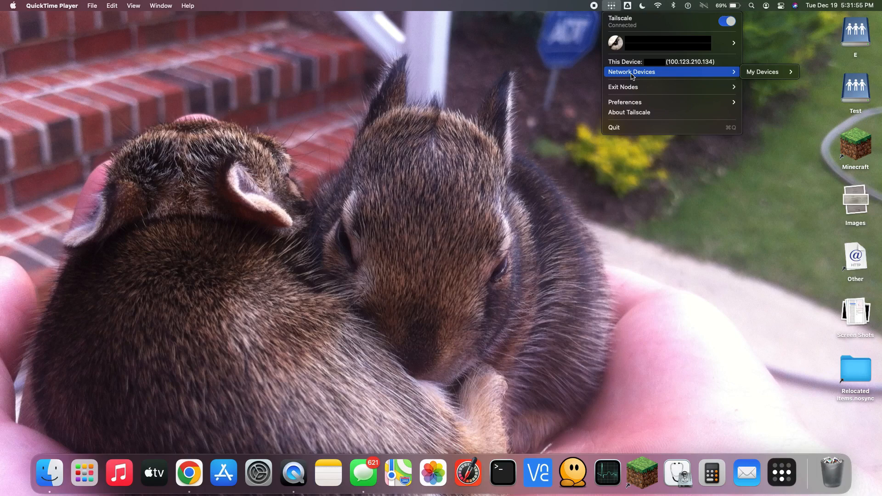
pyautogui.moveTo(764, 72)
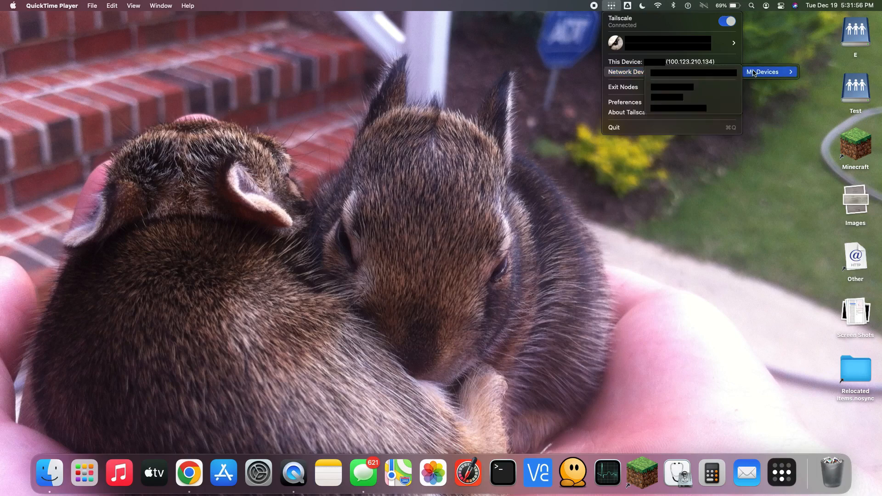
pyautogui.click(704, 88)
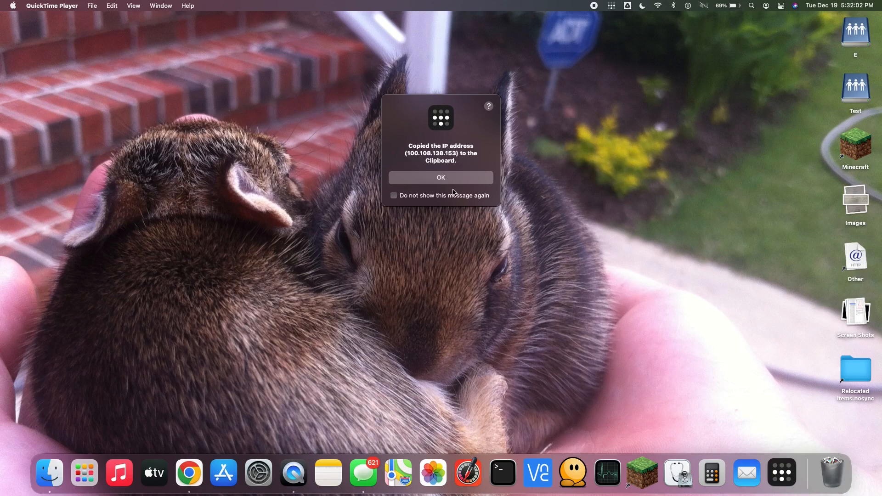
pyautogui.click(444, 179)
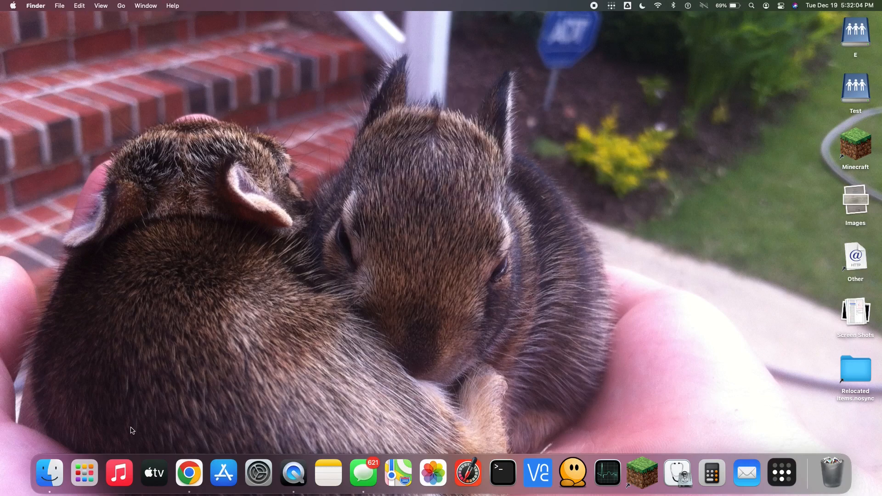
# Connect Finder to the shared folder at the server address smb://100.108.138.153/Test.
pyautogui.click(49, 473)
pyautogui.click(122, 6)
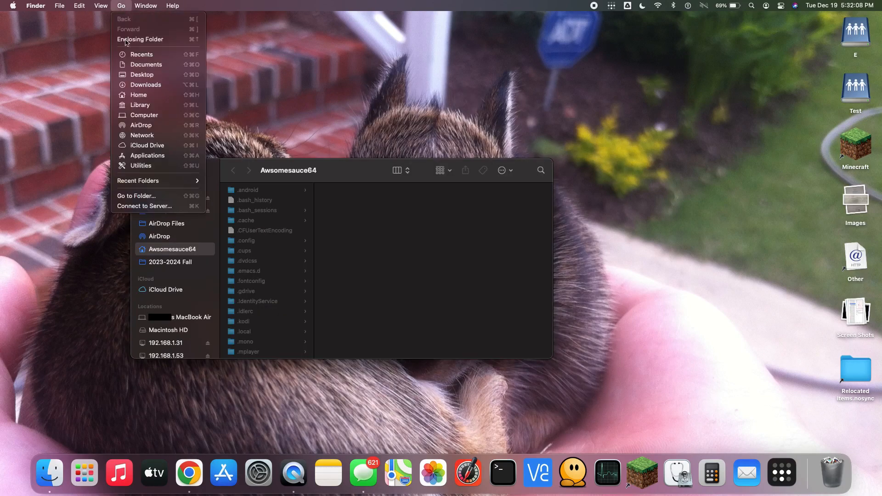
pyautogui.click(144, 207)
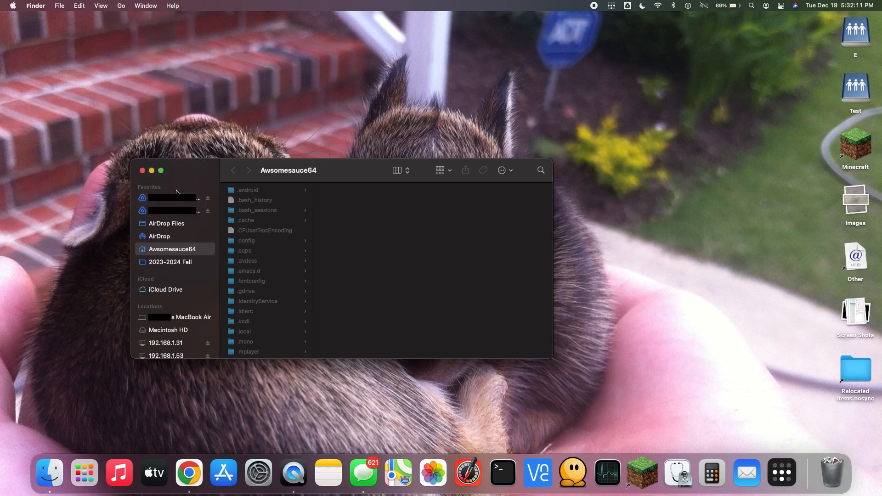
pyautogui.click(279, 345)
pyautogui.moveTo(226, 345); pyautogui.dragTo(279, 363)
pyautogui.press('BackSpace')
pyautogui.write('00.108.138.153')
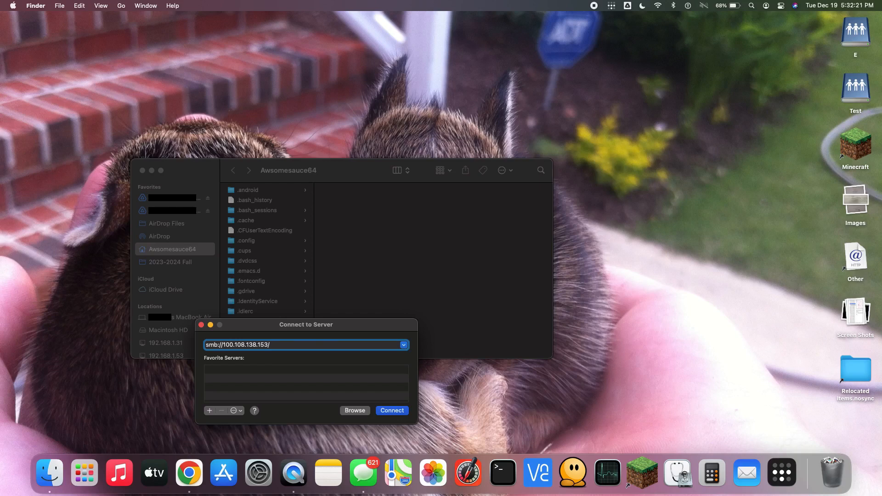
pyautogui.write('/Test')
pyautogui.click(394, 410)
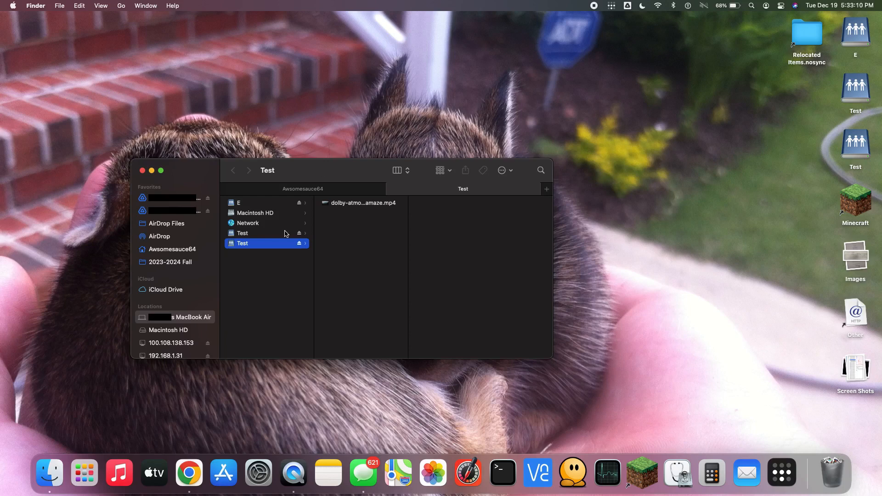
# Preview dolby-atmos_amaze.mp4 from the mounted Test share and skip ahead in the video.
pyautogui.click(348, 205)
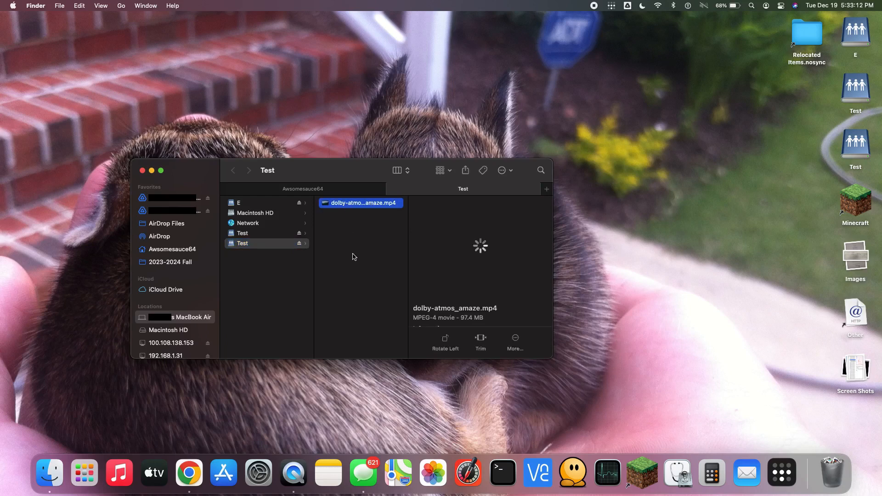
pyautogui.press('space')
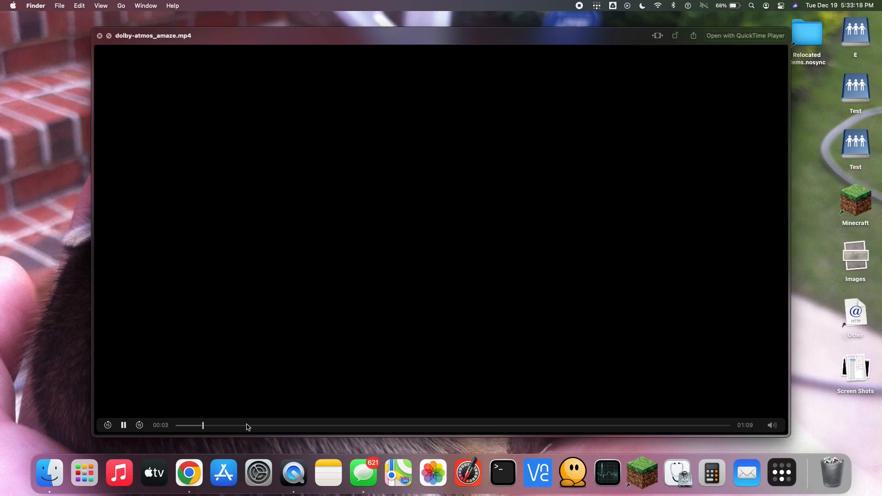
pyautogui.click(248, 425)
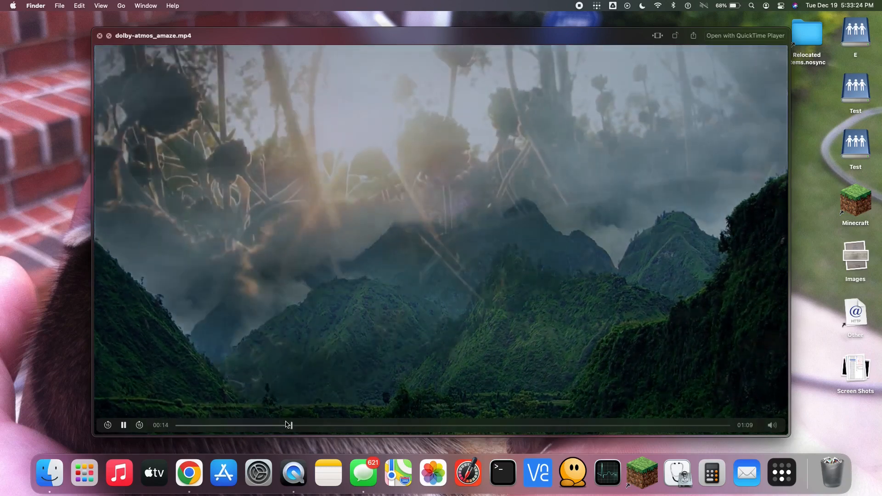
# Delete dolby-atmos_amaze.mp4 from the mounted Test share and close the Finder window.
pyautogui.press('space')
pyautogui.rightClick(362, 209)
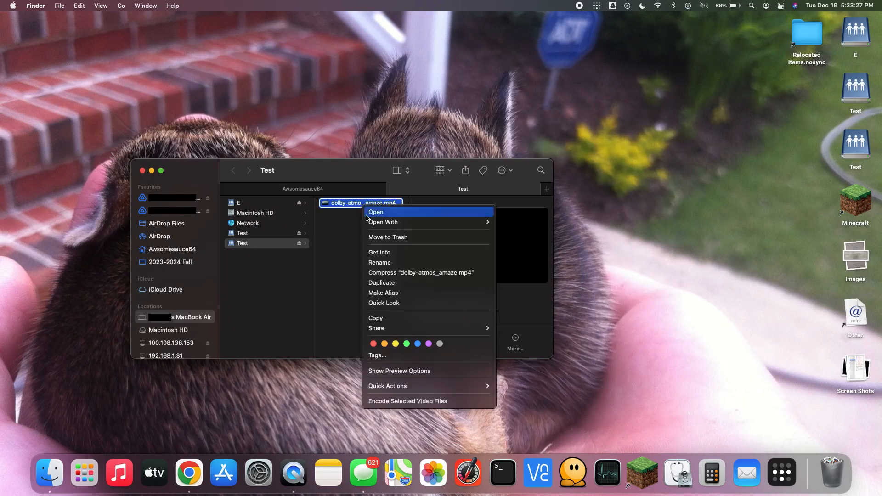
pyautogui.click(373, 237)
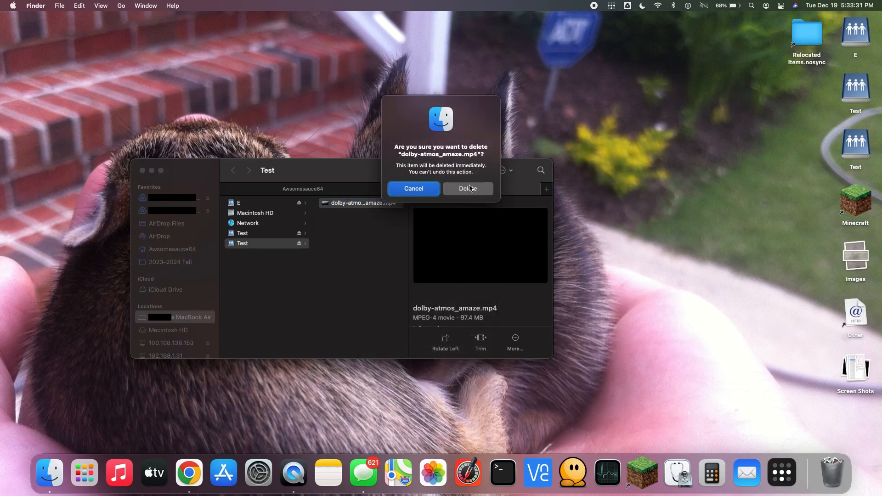
pyautogui.click(469, 189)
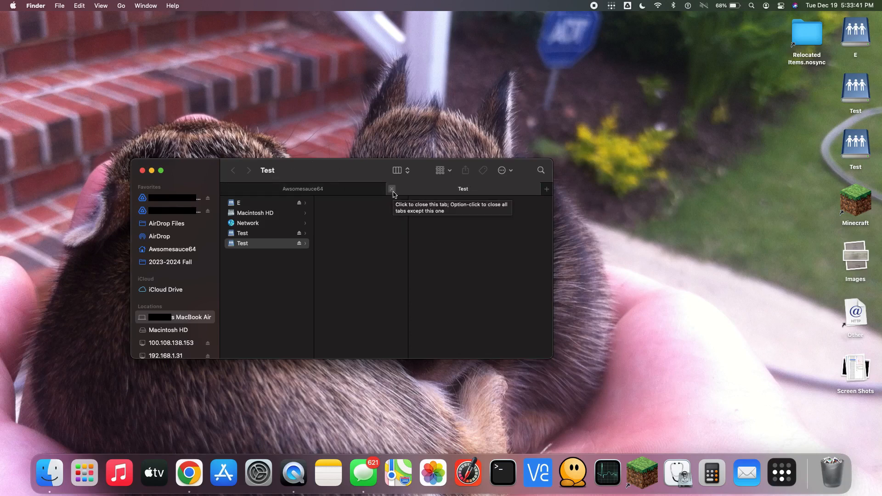
pyautogui.click(392, 189)
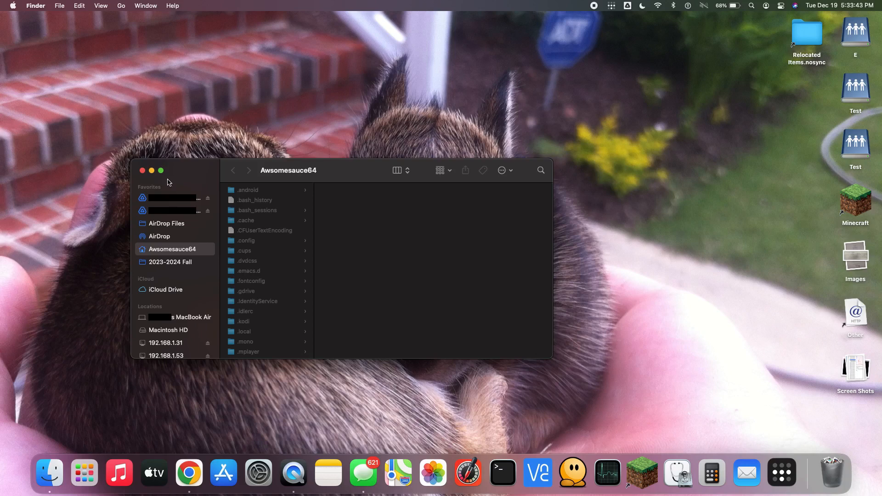
pyautogui.click(143, 172)
# Create a folder named Test on the Mac desktop and move the Relocated Items.nosync folder into it.
pyautogui.rightClick(751, 100)
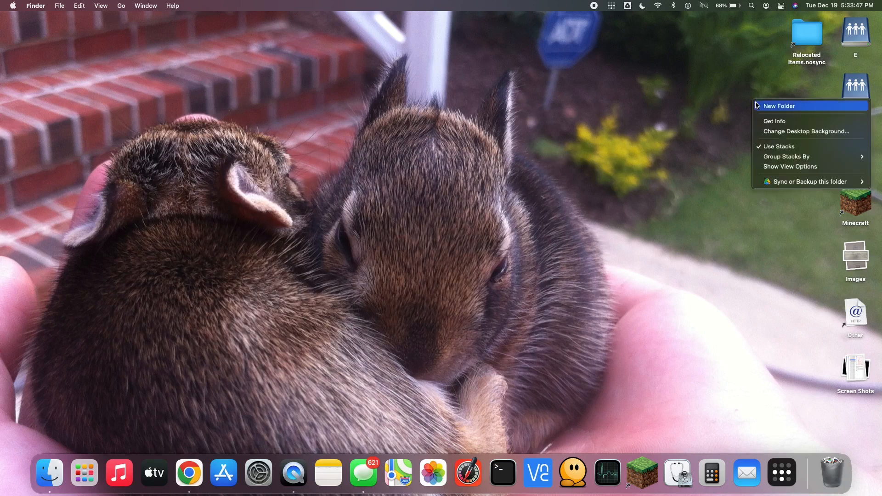
pyautogui.click(765, 104)
pyautogui.write('Test')
pyautogui.press('Return')
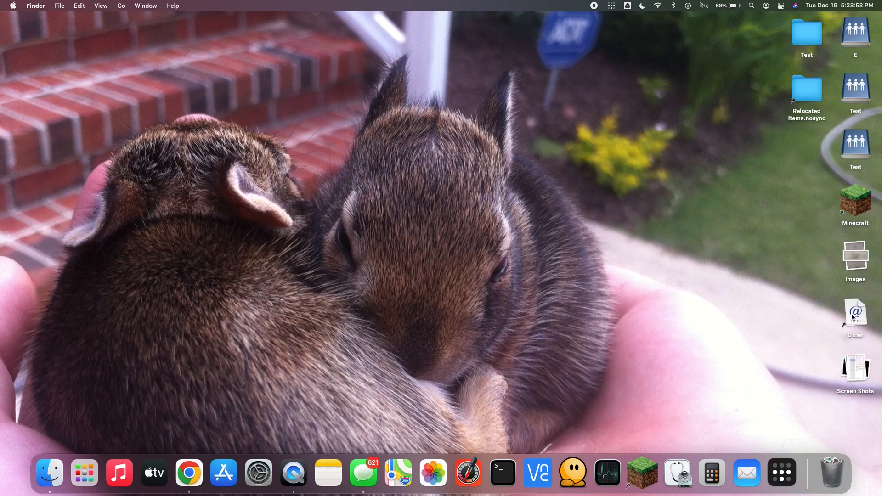
pyautogui.click(813, 97)
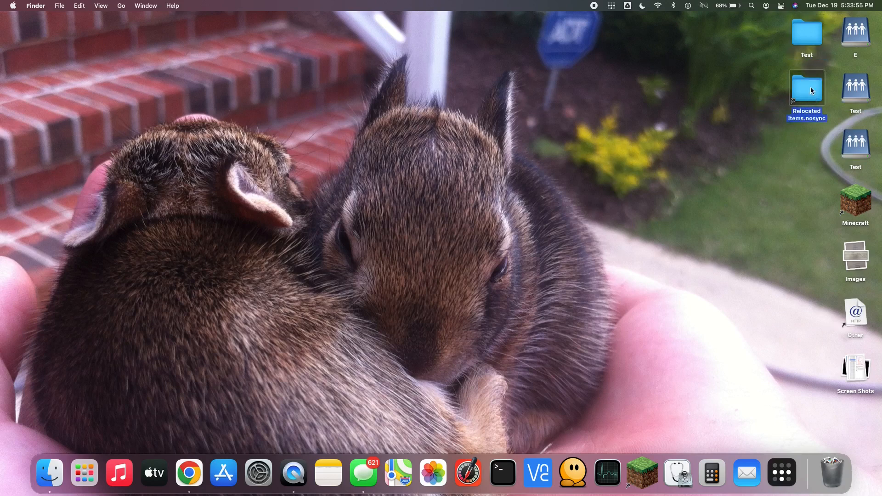
pyautogui.press('super+BackSpace')
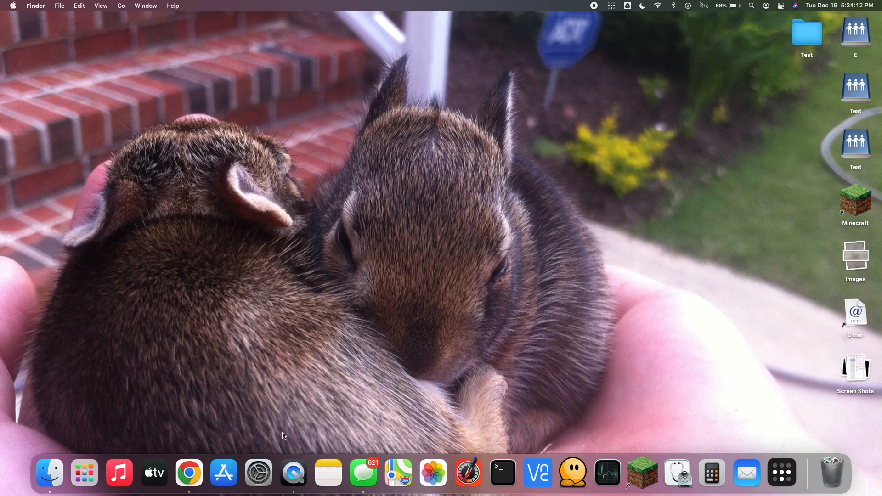
# In the System Preferences file sharing settings, add the desktop's Test folder to the shared folders.
pyautogui.click(266, 477)
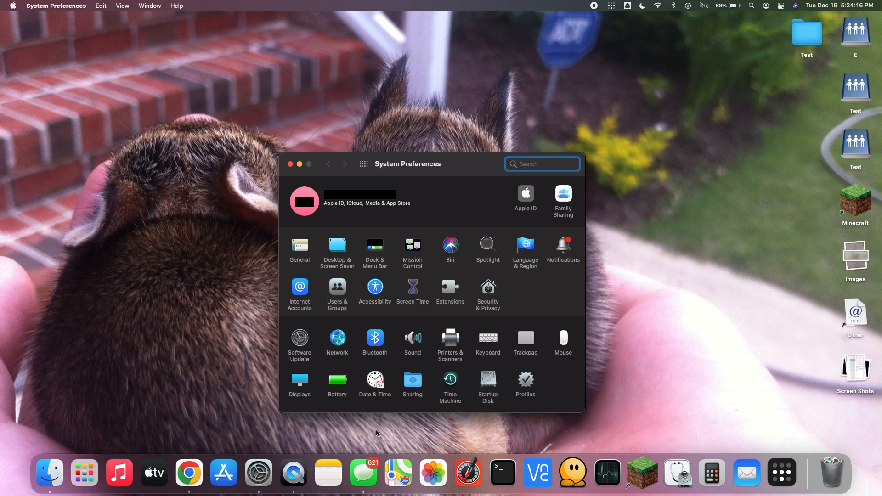
pyautogui.click(416, 382)
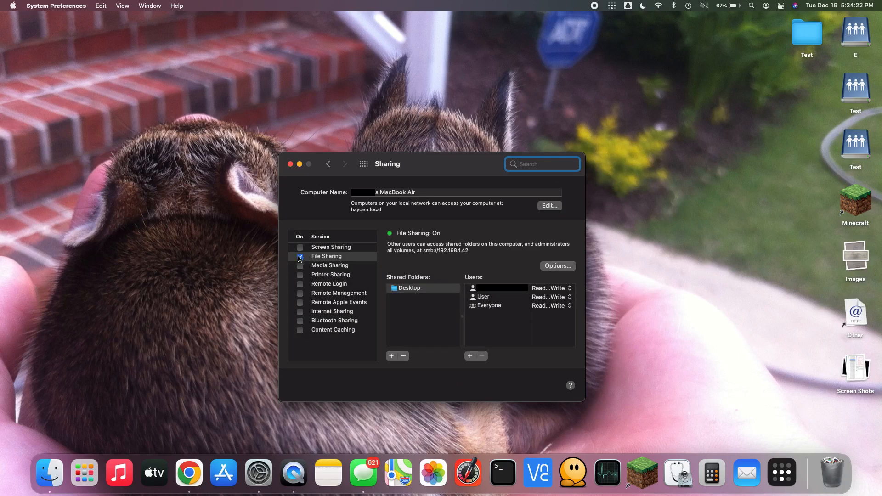
pyautogui.click(435, 291)
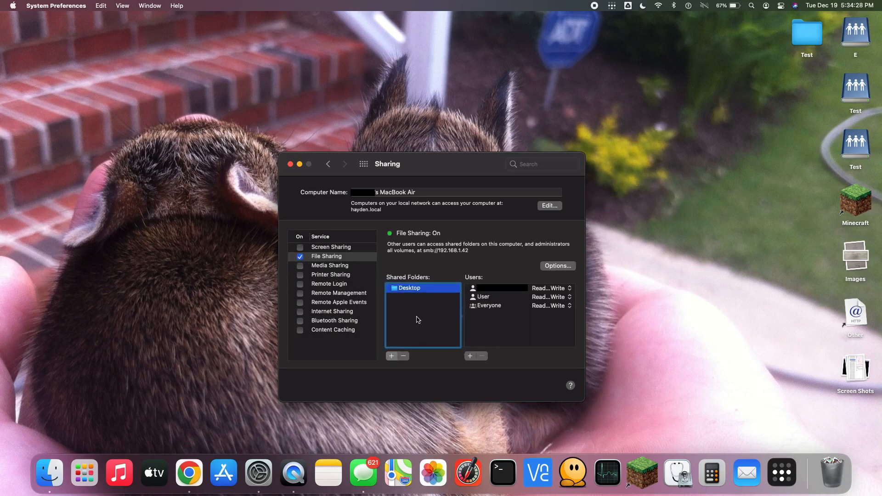
pyautogui.click(391, 356)
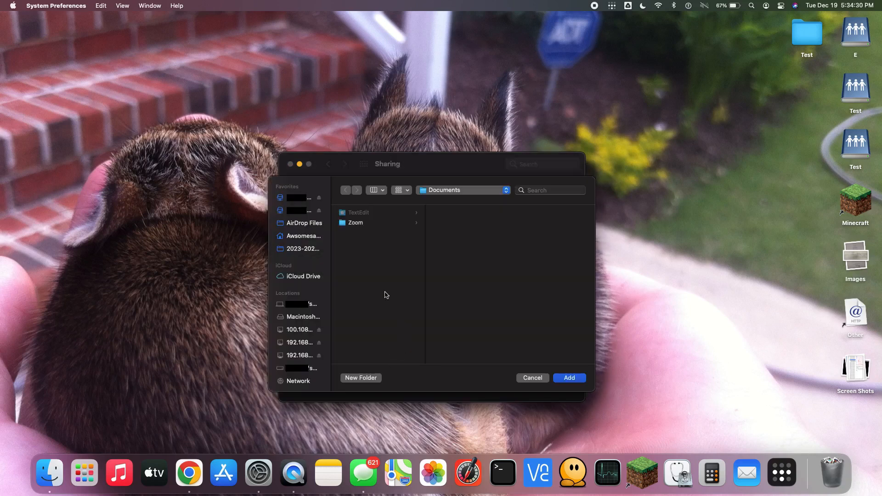
pyautogui.click(303, 237)
pyautogui.click(363, 253)
pyautogui.click(460, 293)
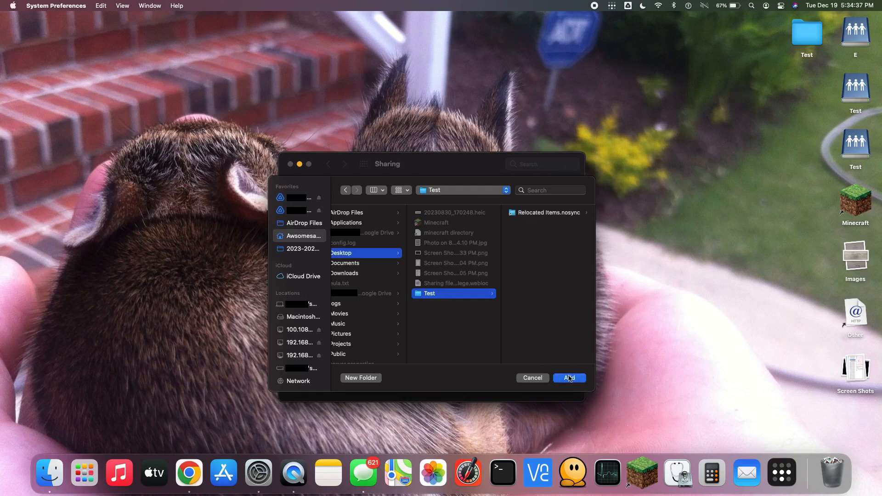
pyautogui.click(570, 378)
# Give both Staff and Everyone Read & Write access to the shared Test folder.
pyautogui.click(545, 297)
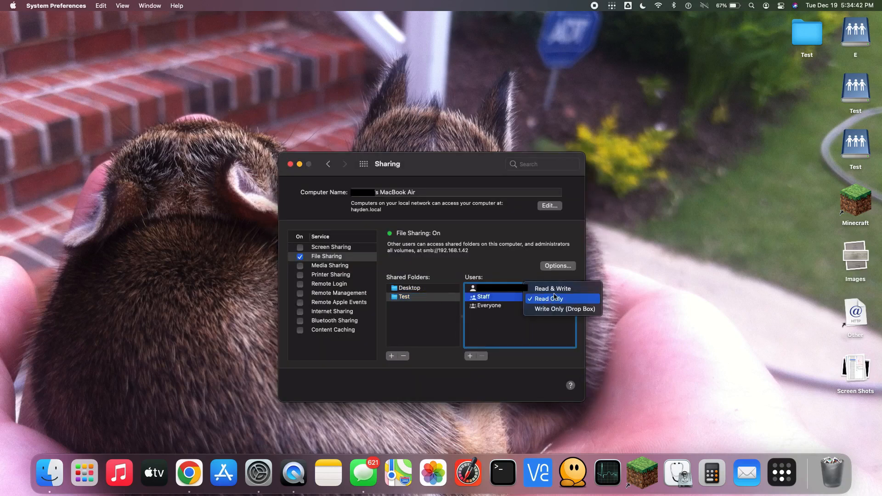
pyautogui.click(553, 289)
pyautogui.click(549, 305)
pyautogui.click(552, 296)
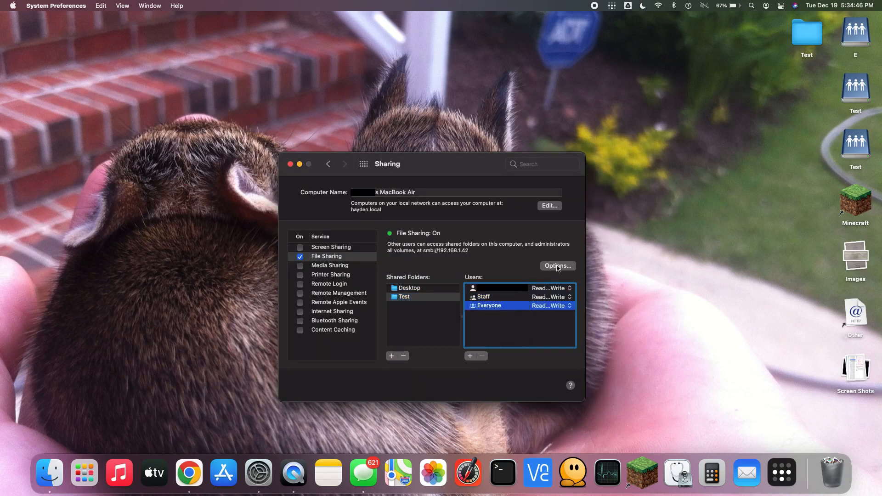
# Enable Windows file sharing over SMB for the main user account, authenticating with the account password, and close the sharing options.
pyautogui.click(557, 267)
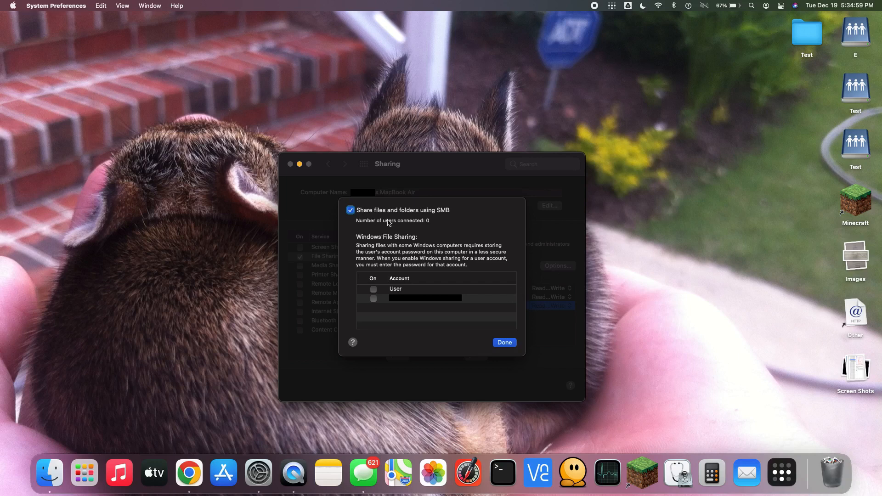
pyautogui.click(376, 299)
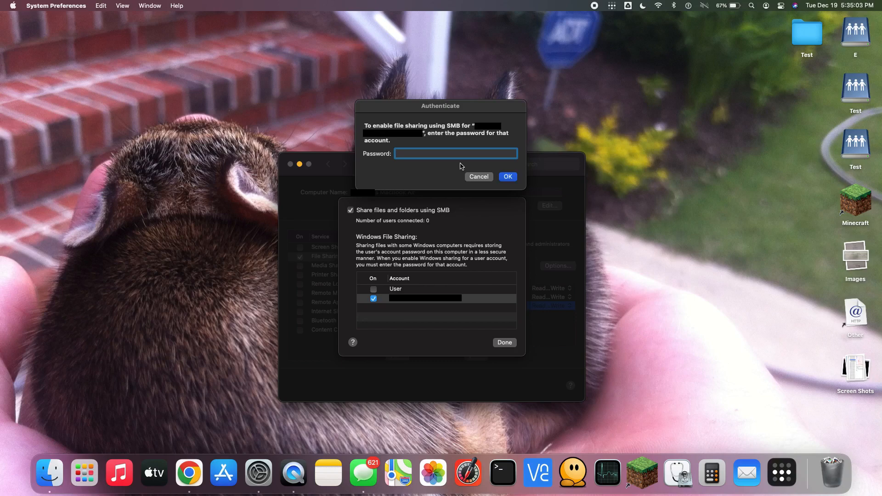
pyautogui.write('•••••••••••')
pyautogui.press('Return')
pyautogui.press('Return')
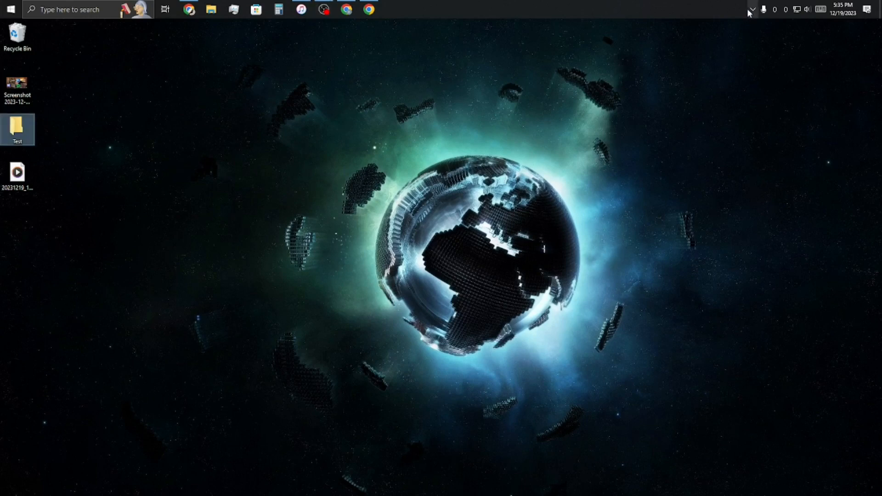
# On the Windows computer, copy the Mac's IP address 100.123.210.134 from Tailscale's list of own network devices.
pyautogui.click(750, 11)
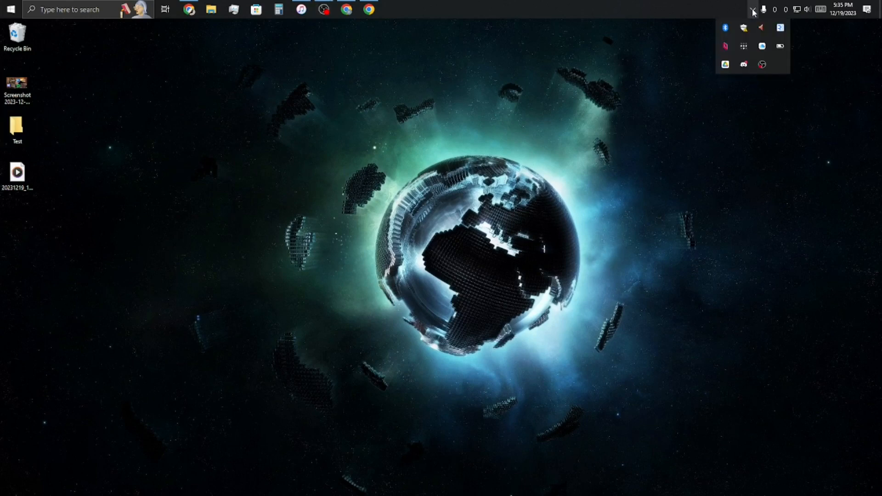
pyautogui.rightClick(744, 46)
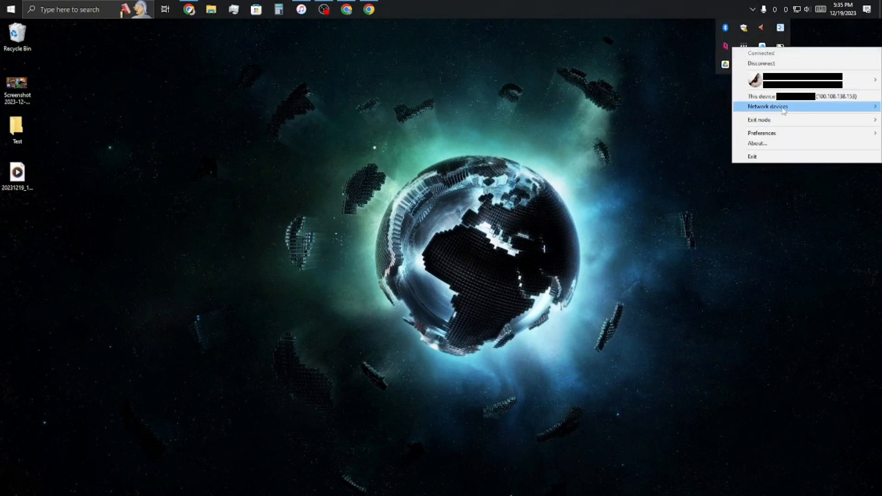
pyautogui.moveTo(780, 108)
pyautogui.moveTo(717, 110)
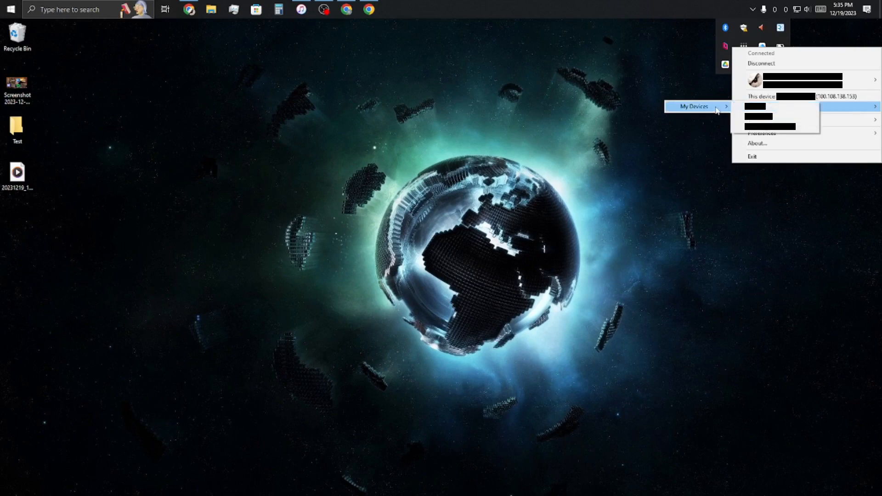
pyautogui.click(765, 109)
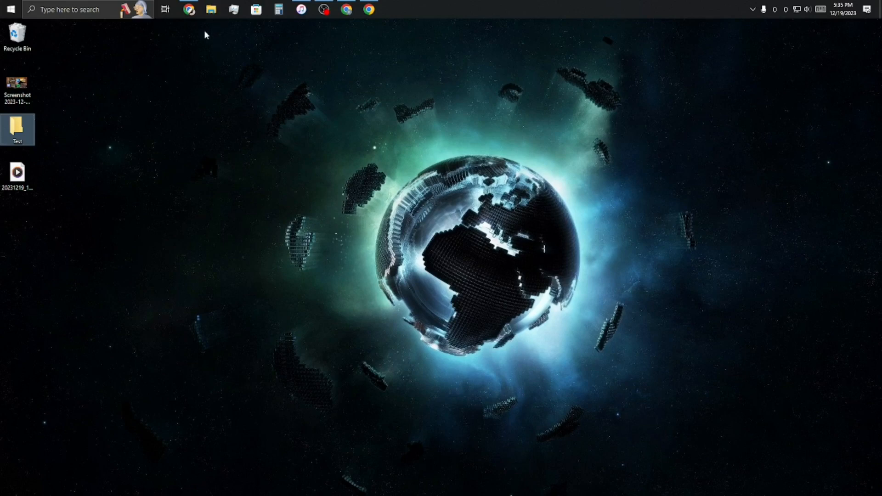
# Map the network folder \\100.123.210.134\Test to drive Z: in File Explorer, with reconnection at sign-in.
pyautogui.click(205, 9)
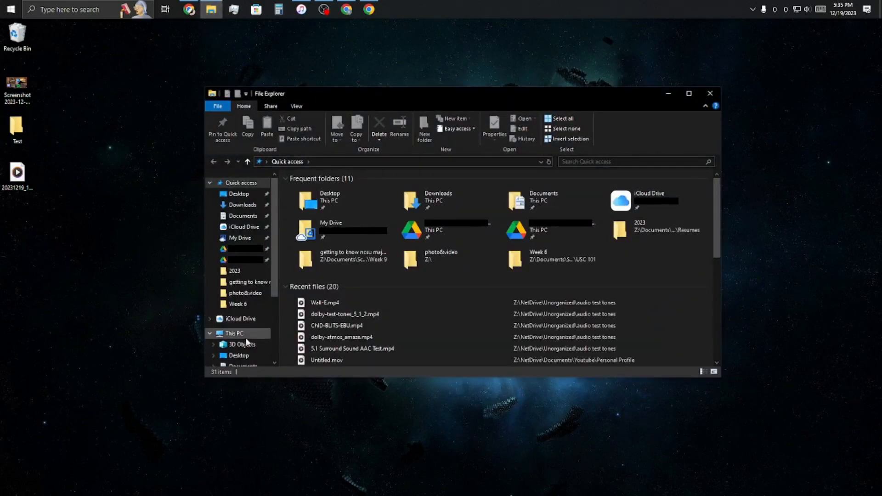
pyautogui.click(248, 248)
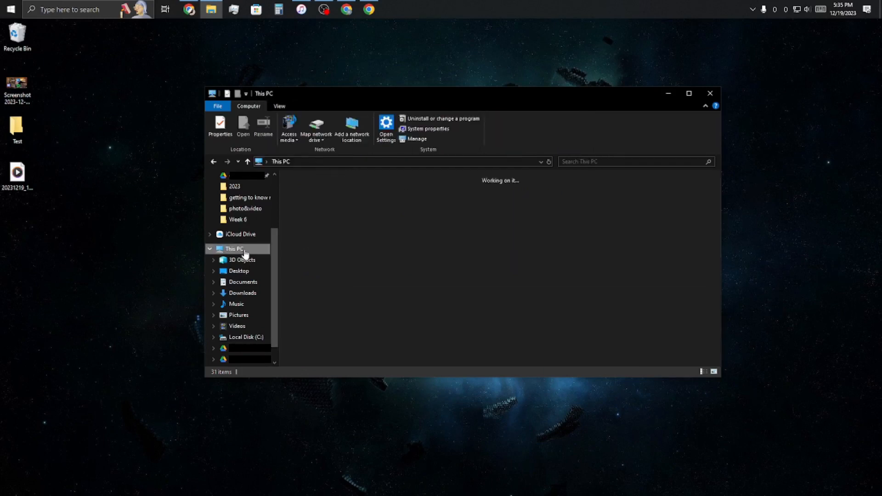
pyautogui.rightClick(246, 252)
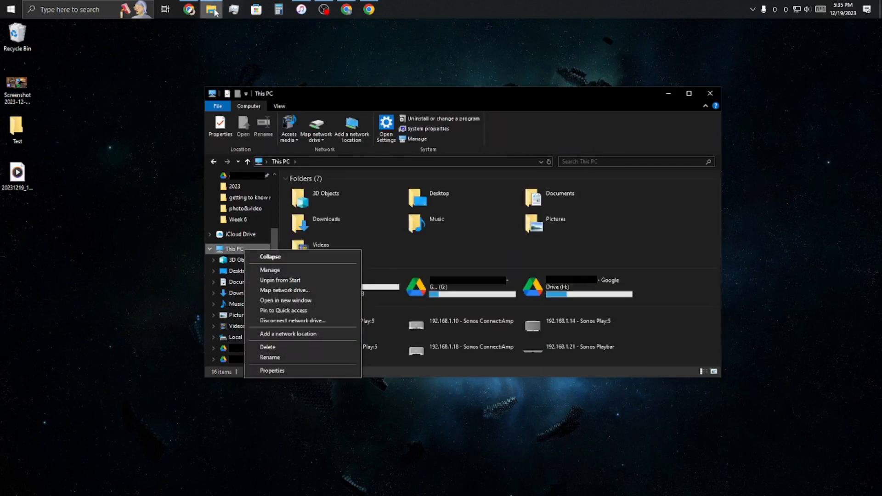
pyautogui.click(285, 290)
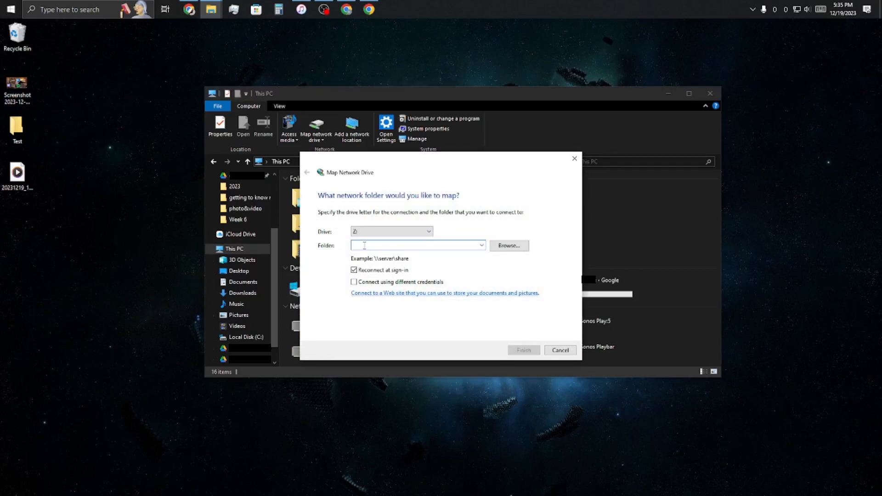
pyautogui.write('\\\\')
pyautogui.rightClick(368, 243)
pyautogui.click(407, 280)
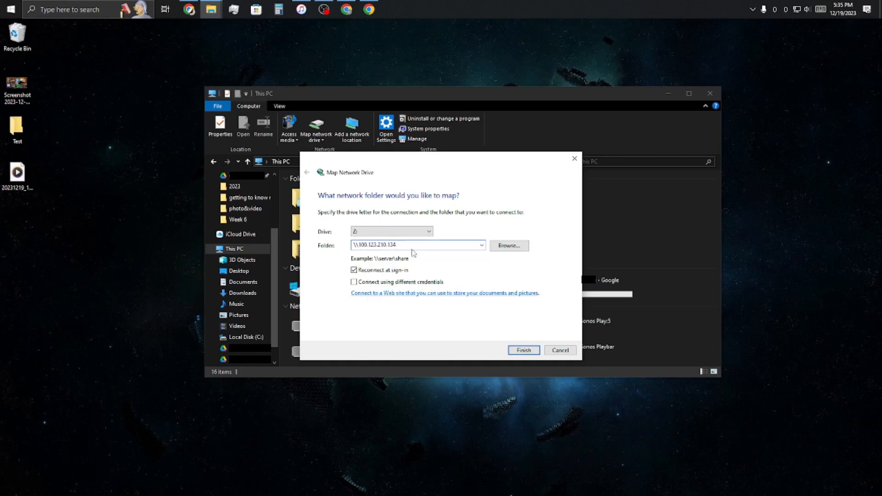
pyautogui.write('\\Test')
pyautogui.click(524, 350)
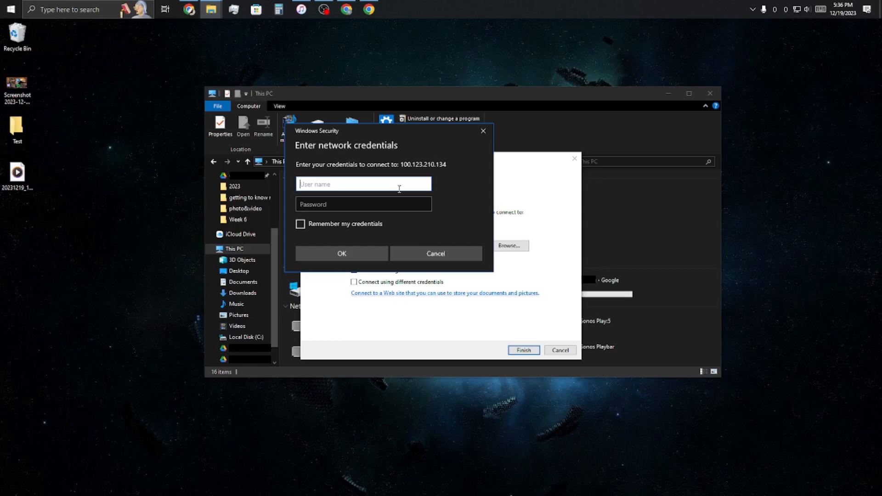
# Sign in to the Mac share with the Mac account's user name and password.
pyautogui.write('[redacted]')
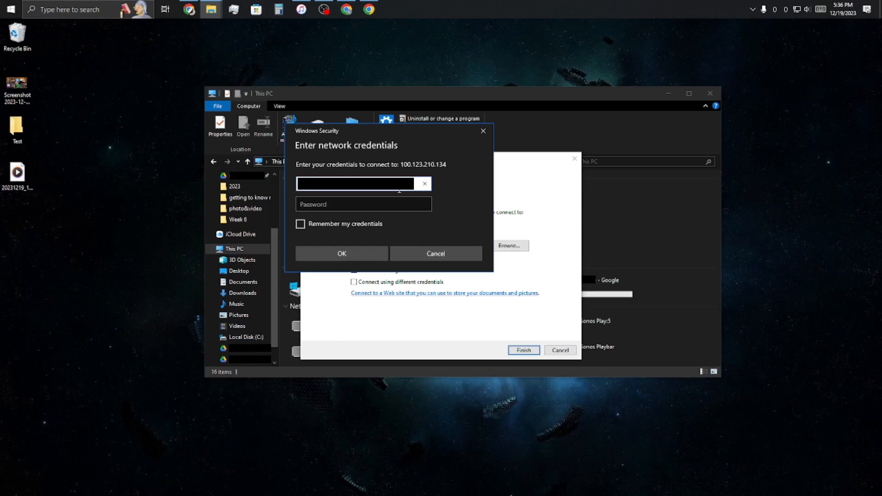
pyautogui.press('Tab')
pyautogui.write('[redacted]')
pyautogui.press('Return')
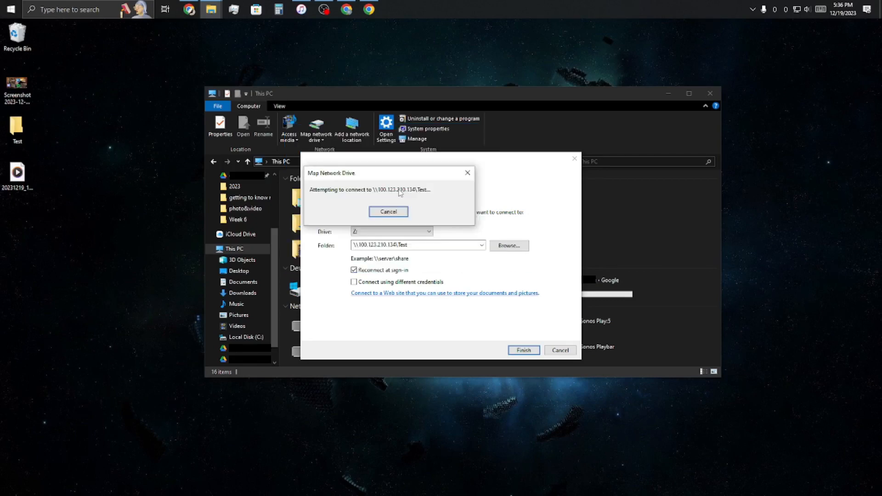